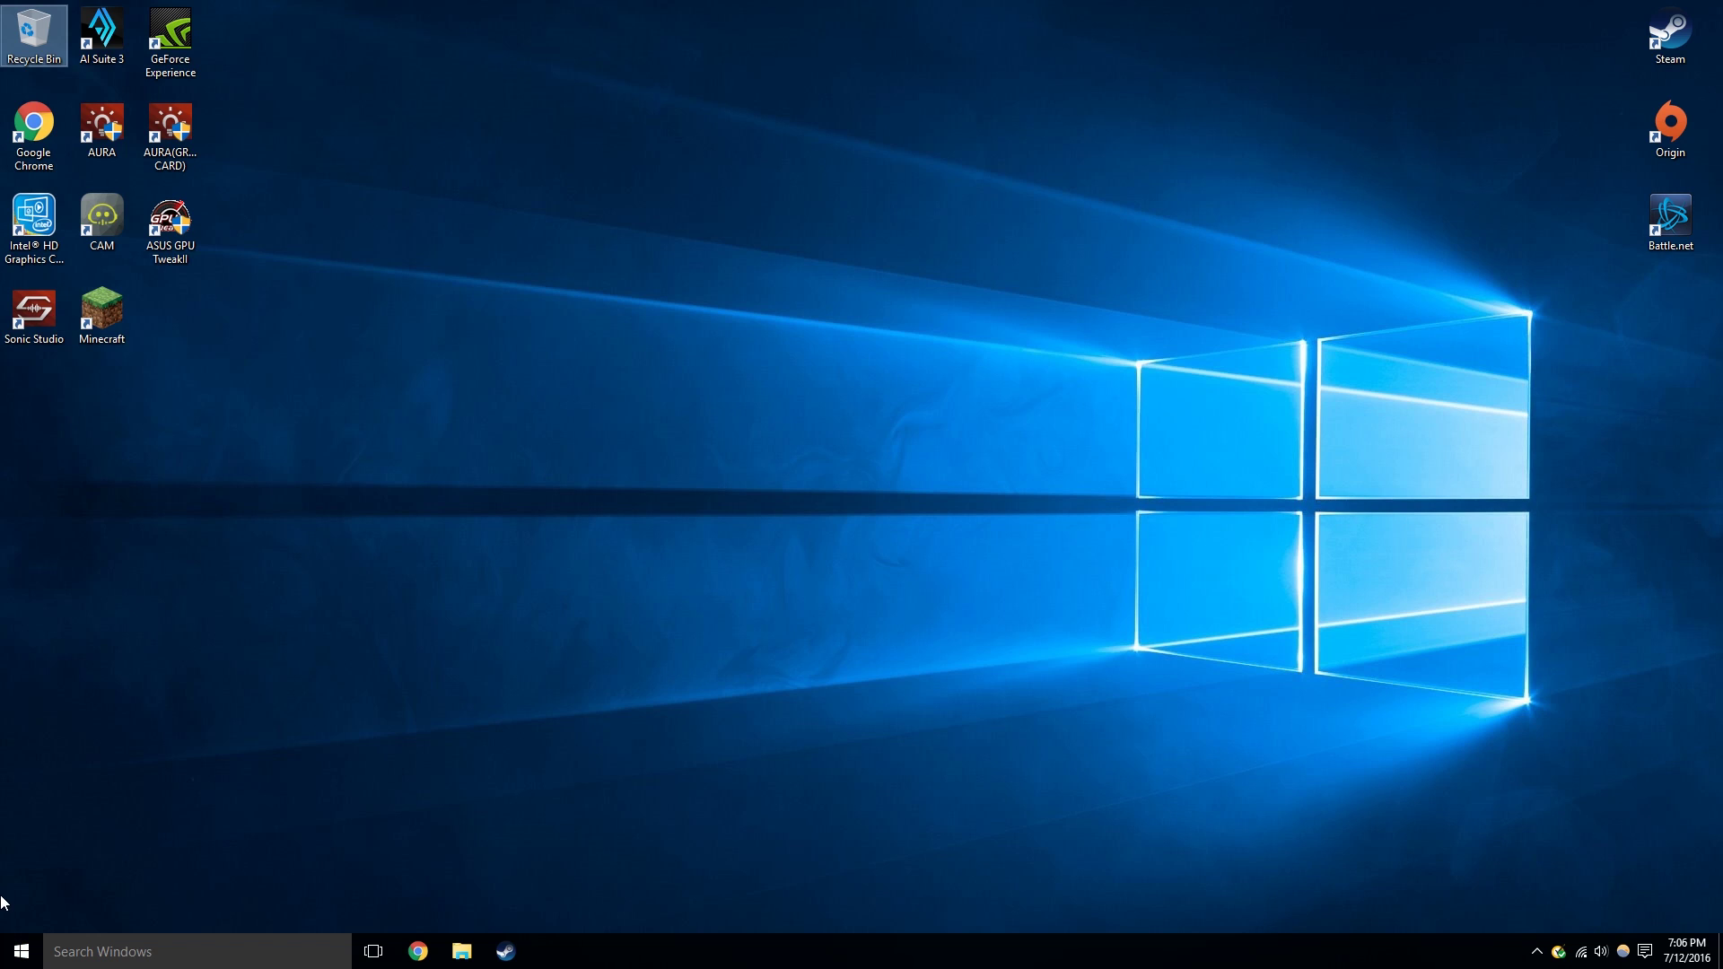
Launch Steam in Big Picture mode.
click(1692, 31)
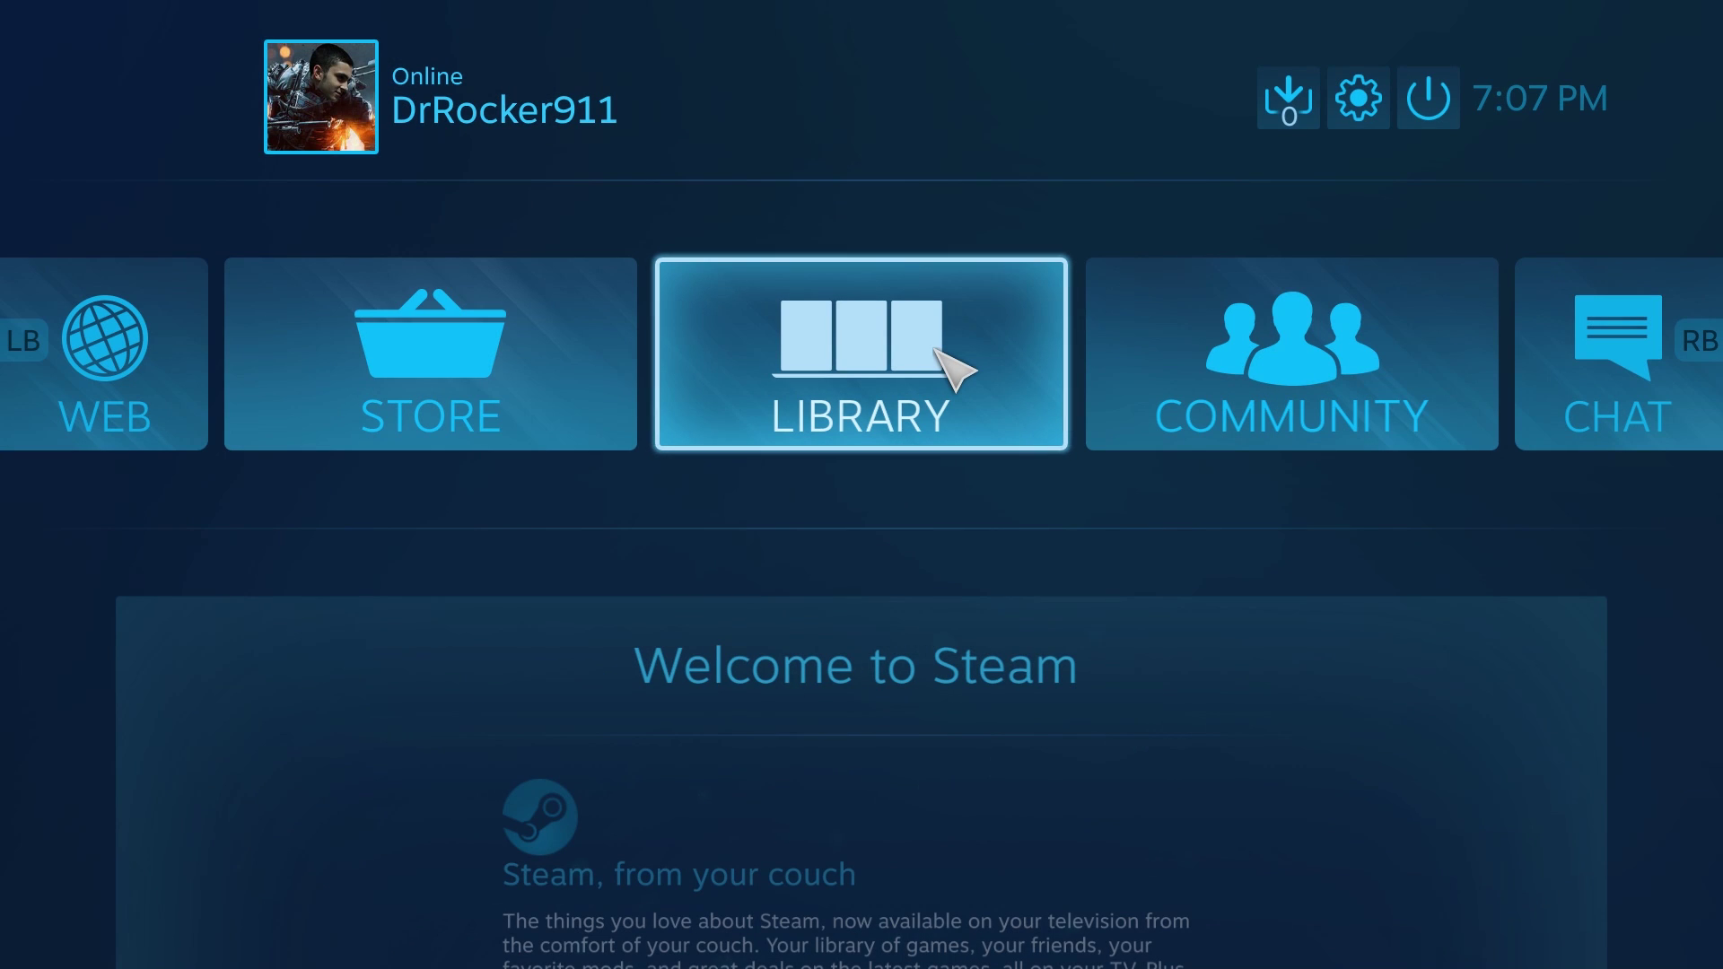
key(Right)
key(Left)
key(Right)
key(Left)
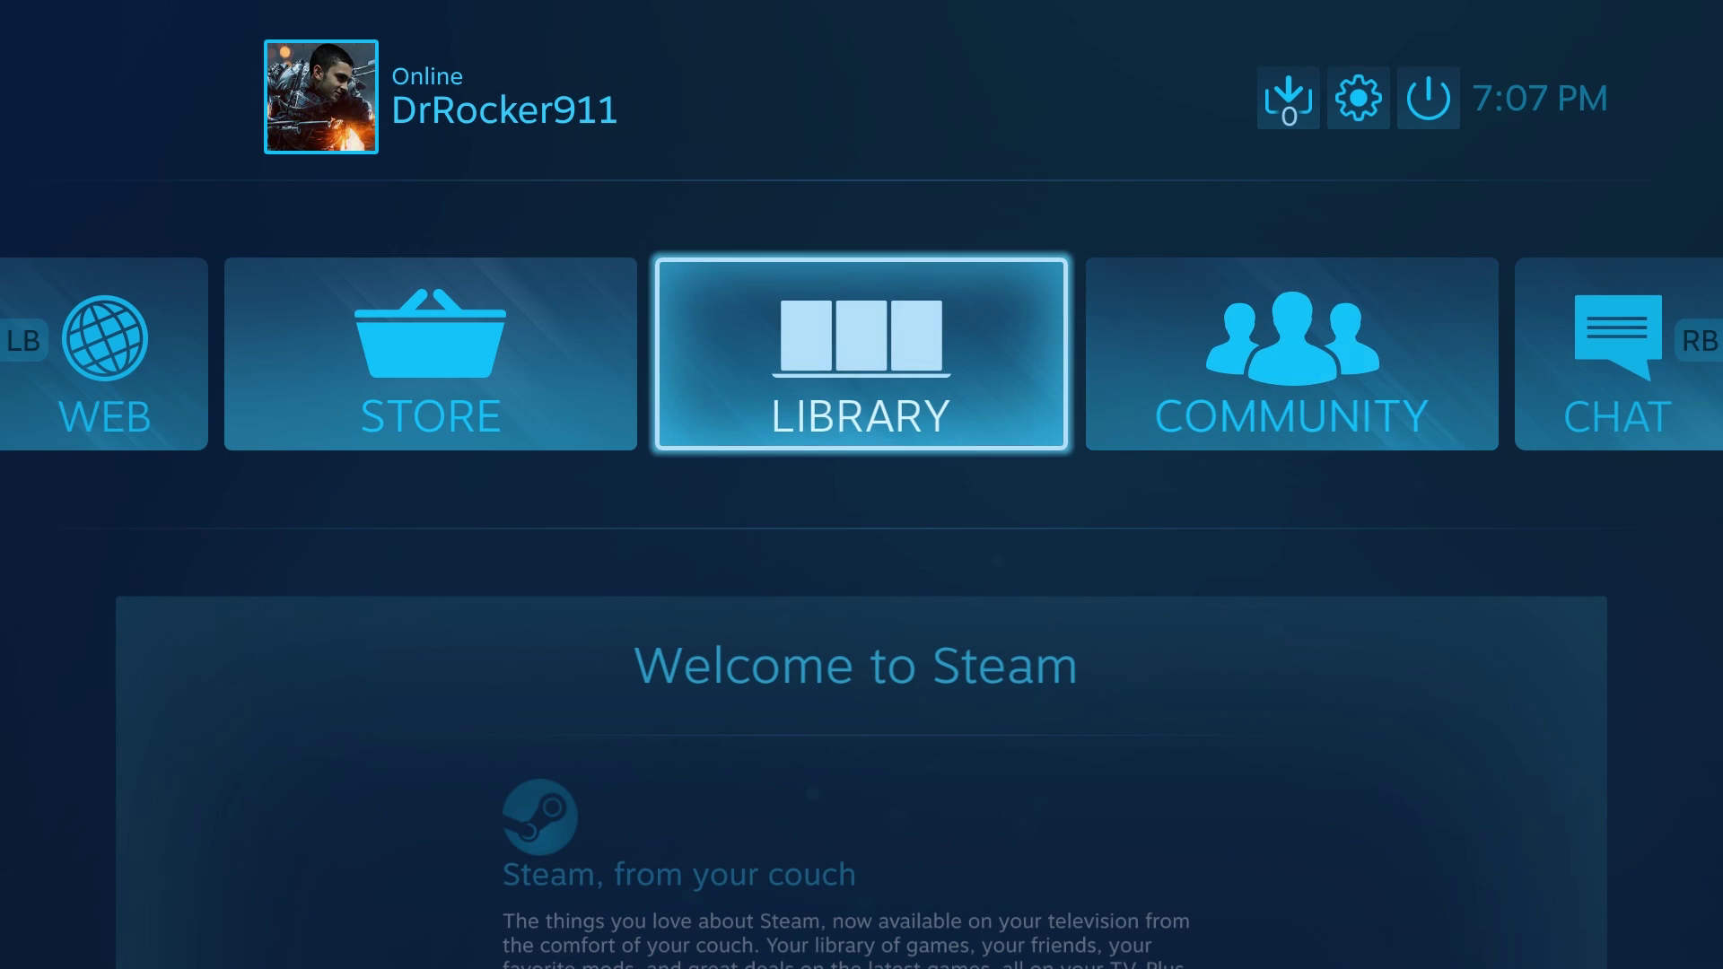
key(Right)
key(Left)
key(Left)
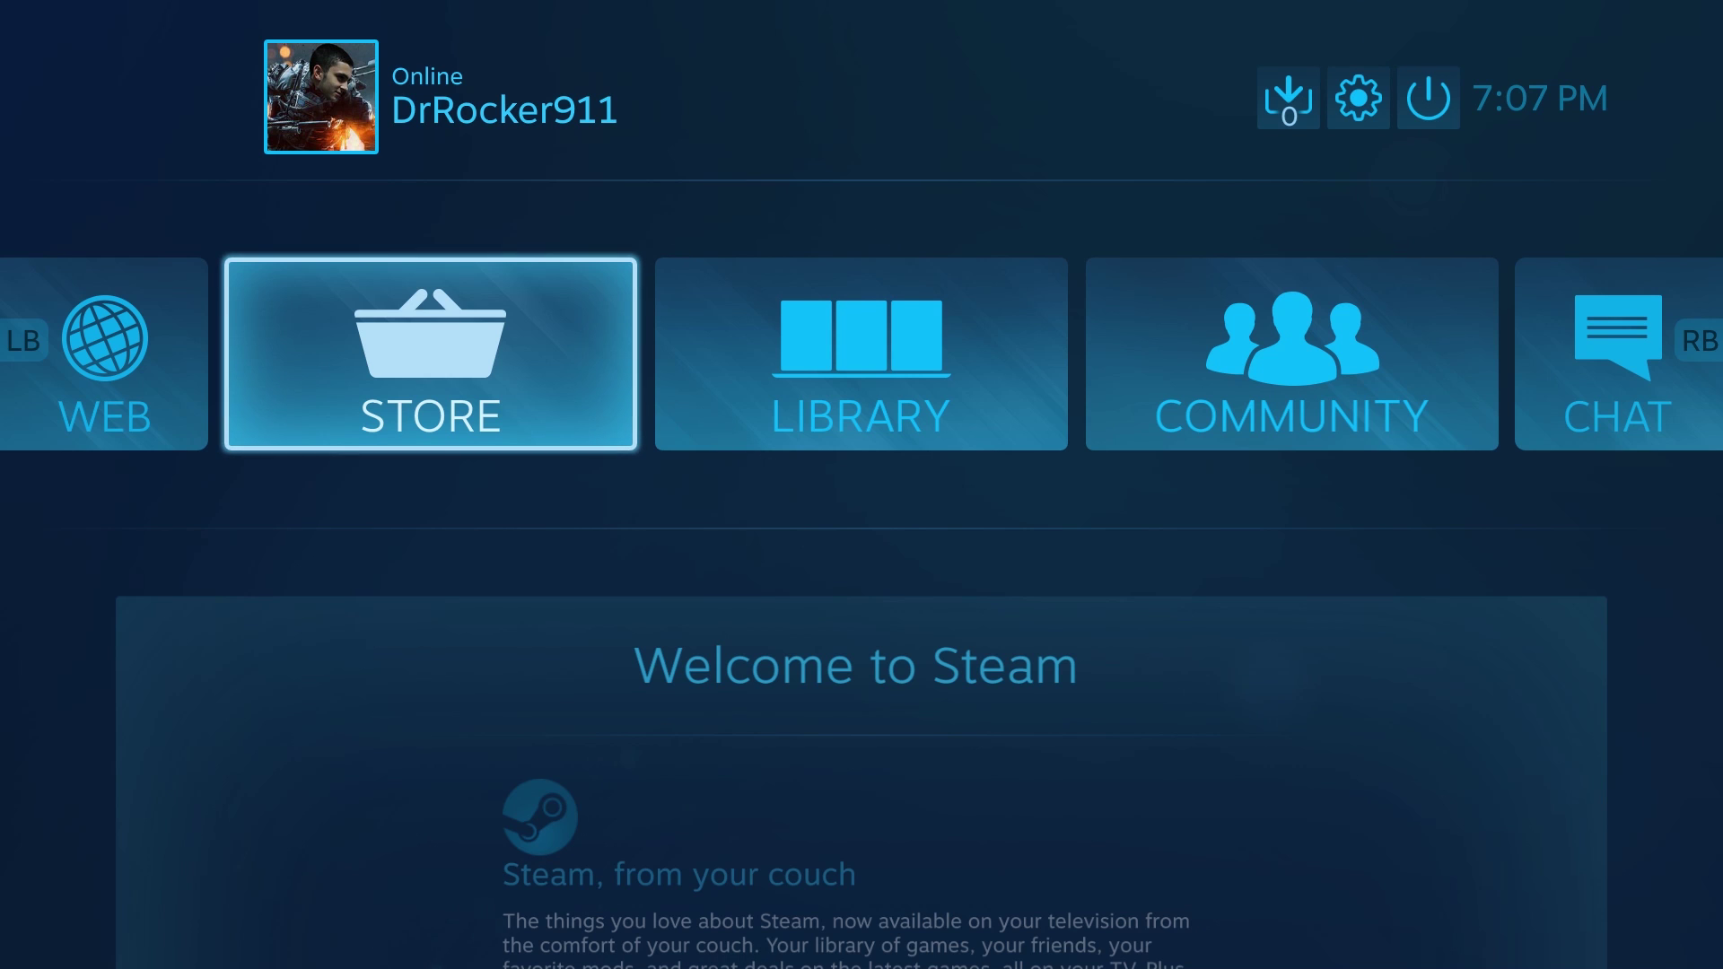
Open the Big Picture settings page from the home screen.
key(Right)
key(Right)
key(Right)
key(Up)
key(Left)
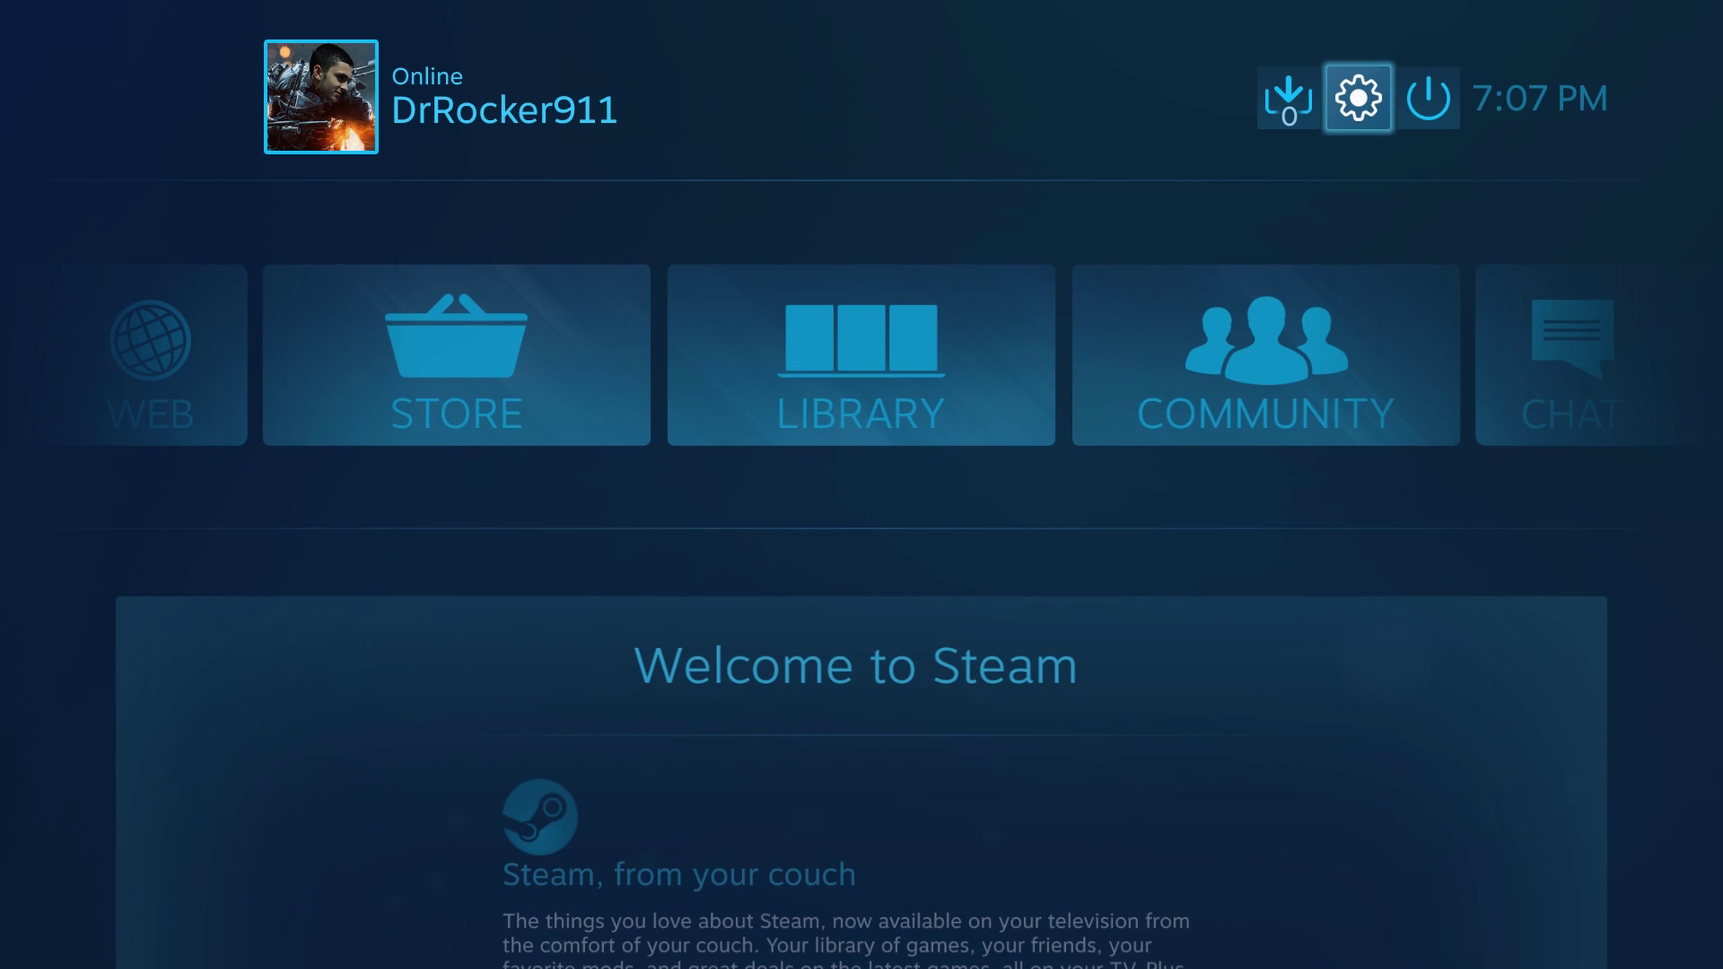
key(Return)
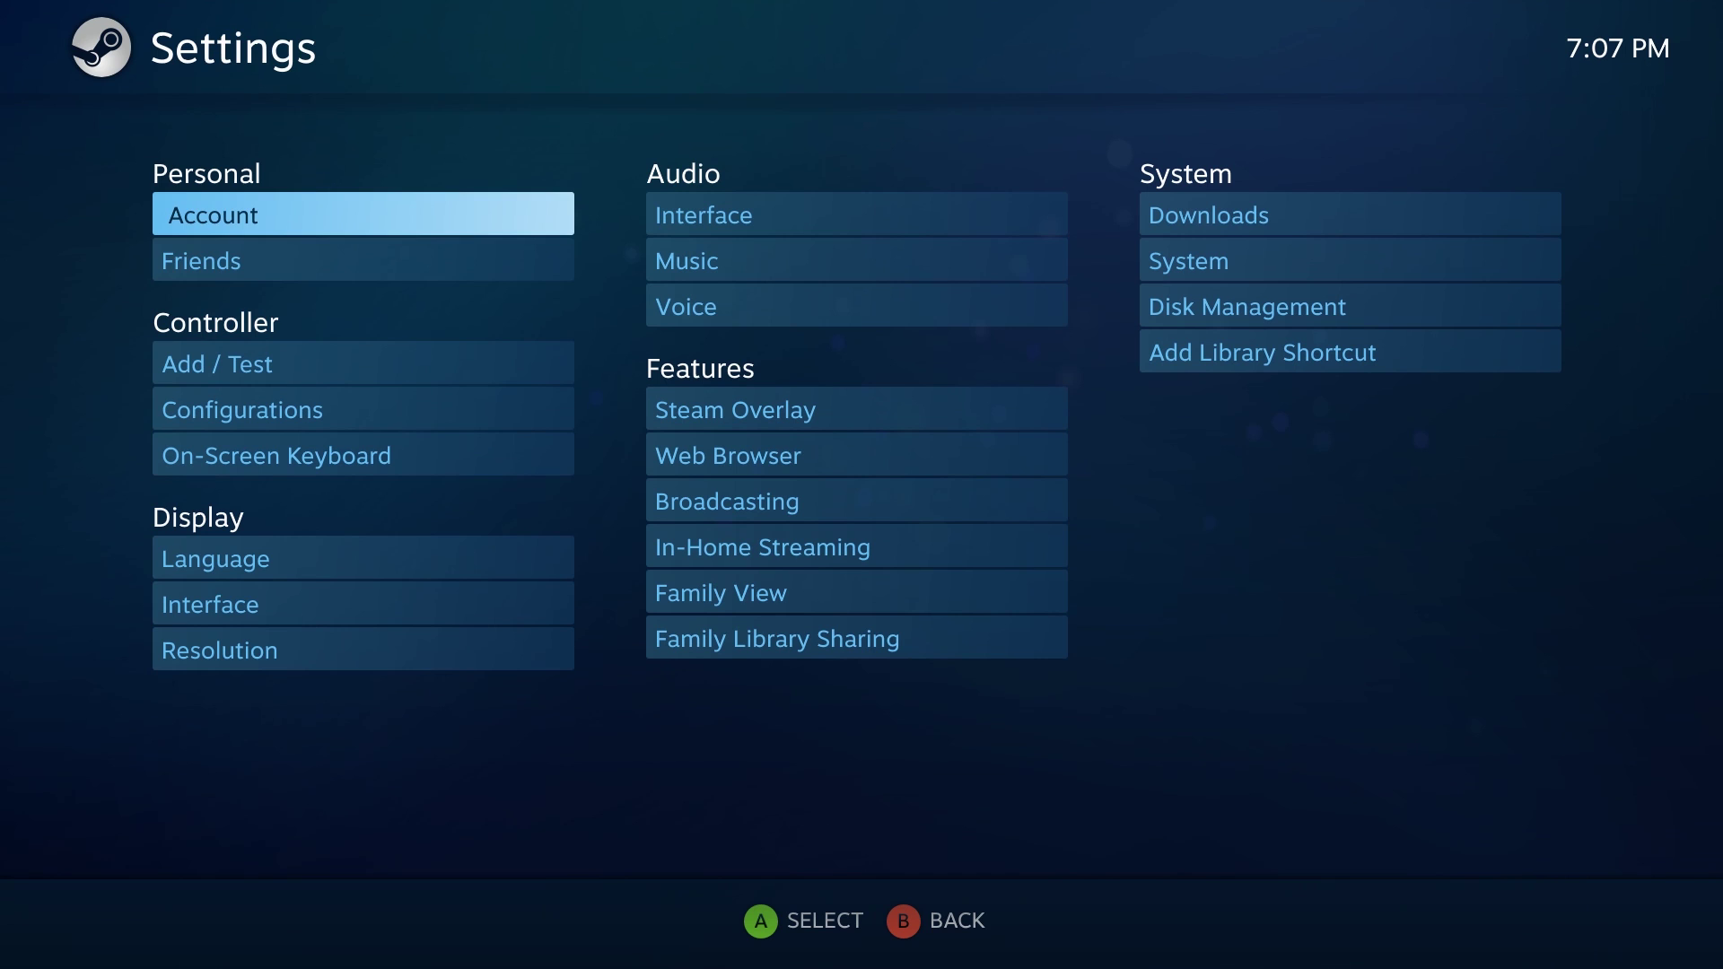
key(Down)
key(Escape)
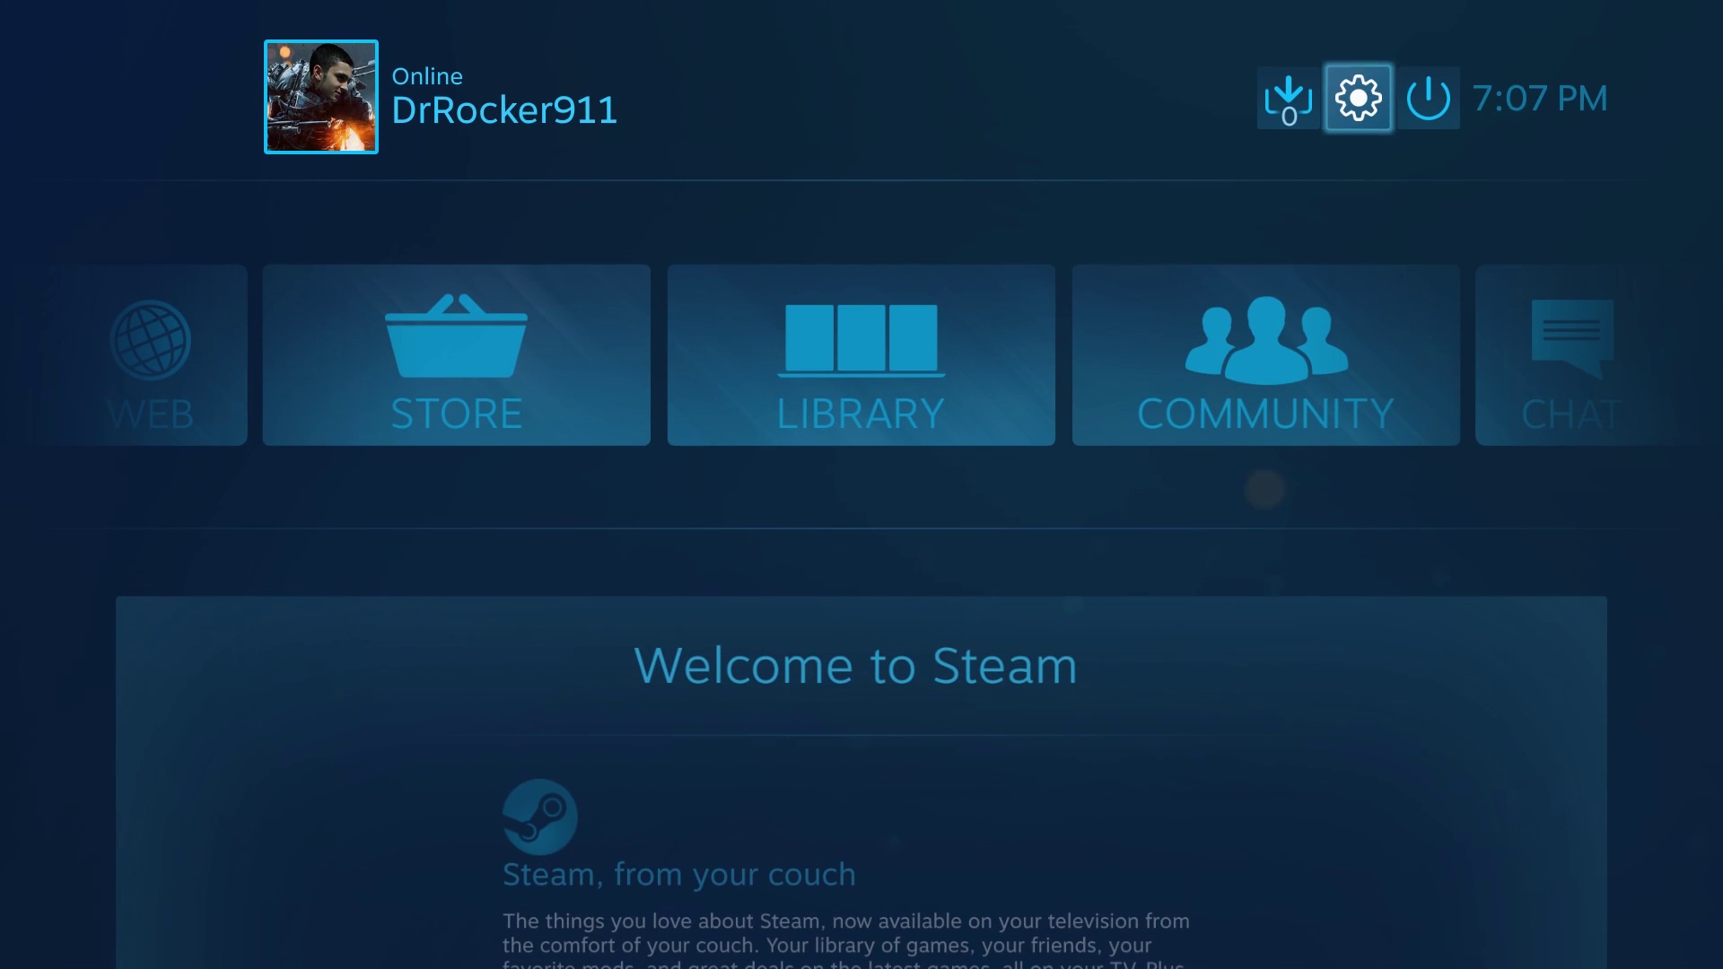
key(Return)
View the controller Configurations page and return to the settings list.
key(Down)
key(Down)
key(Down)
key(Down)
key(Up)
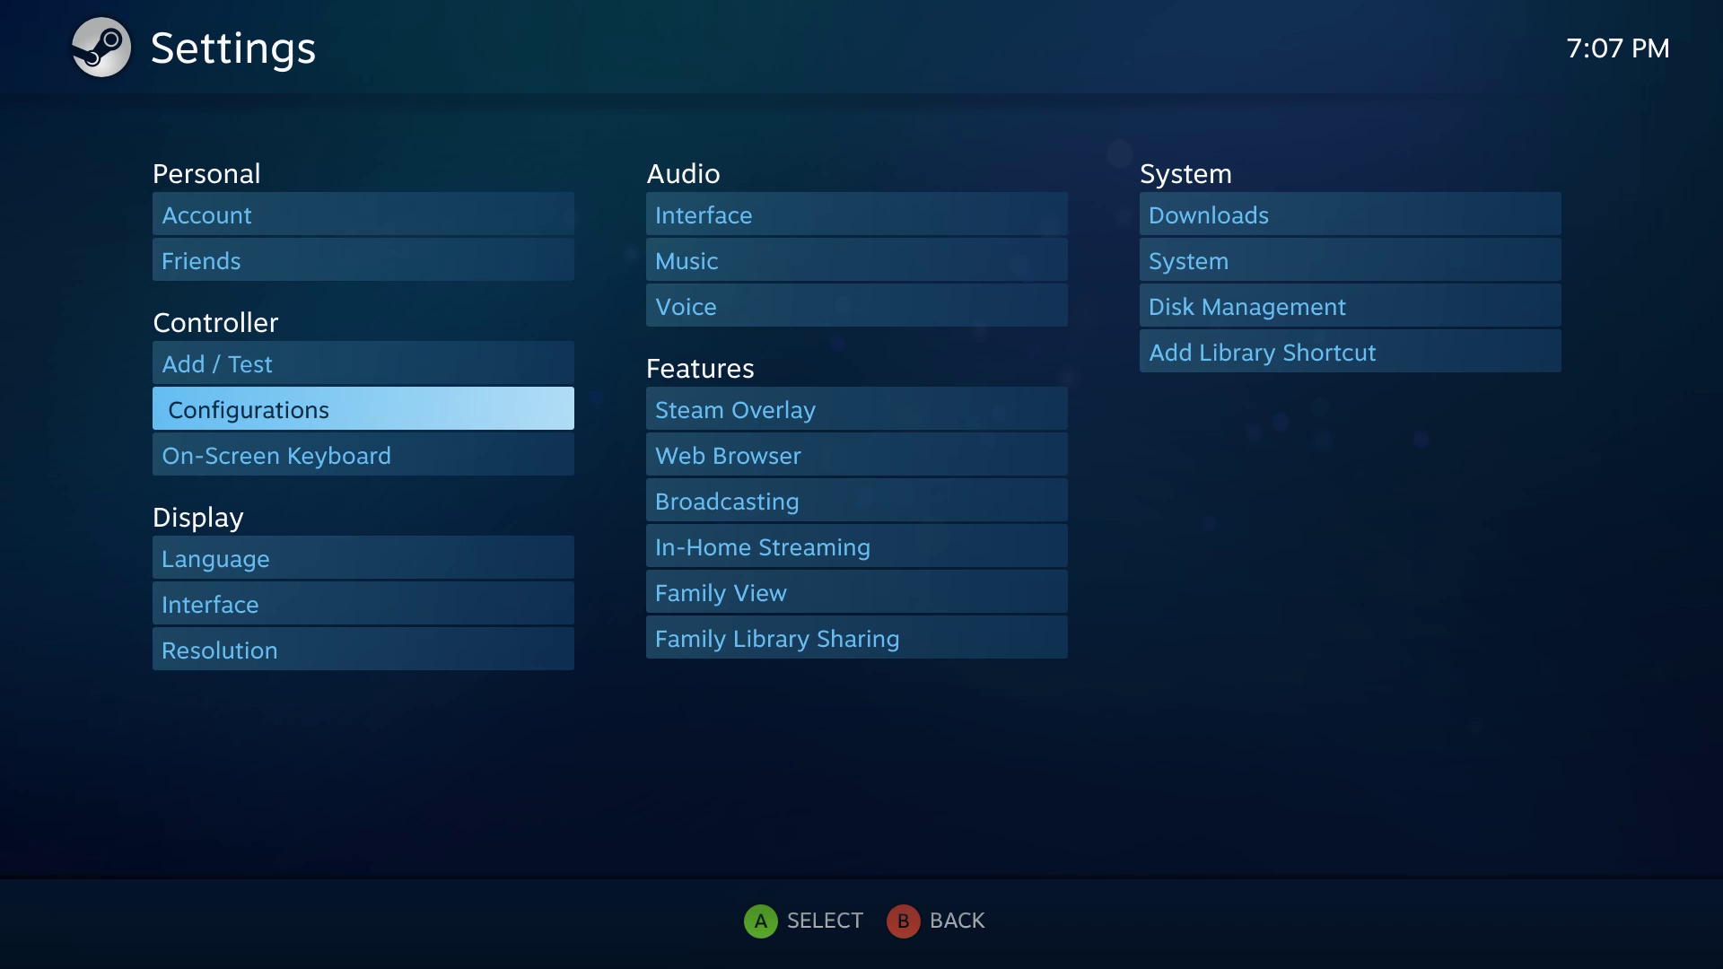
key(Down)
key(Up)
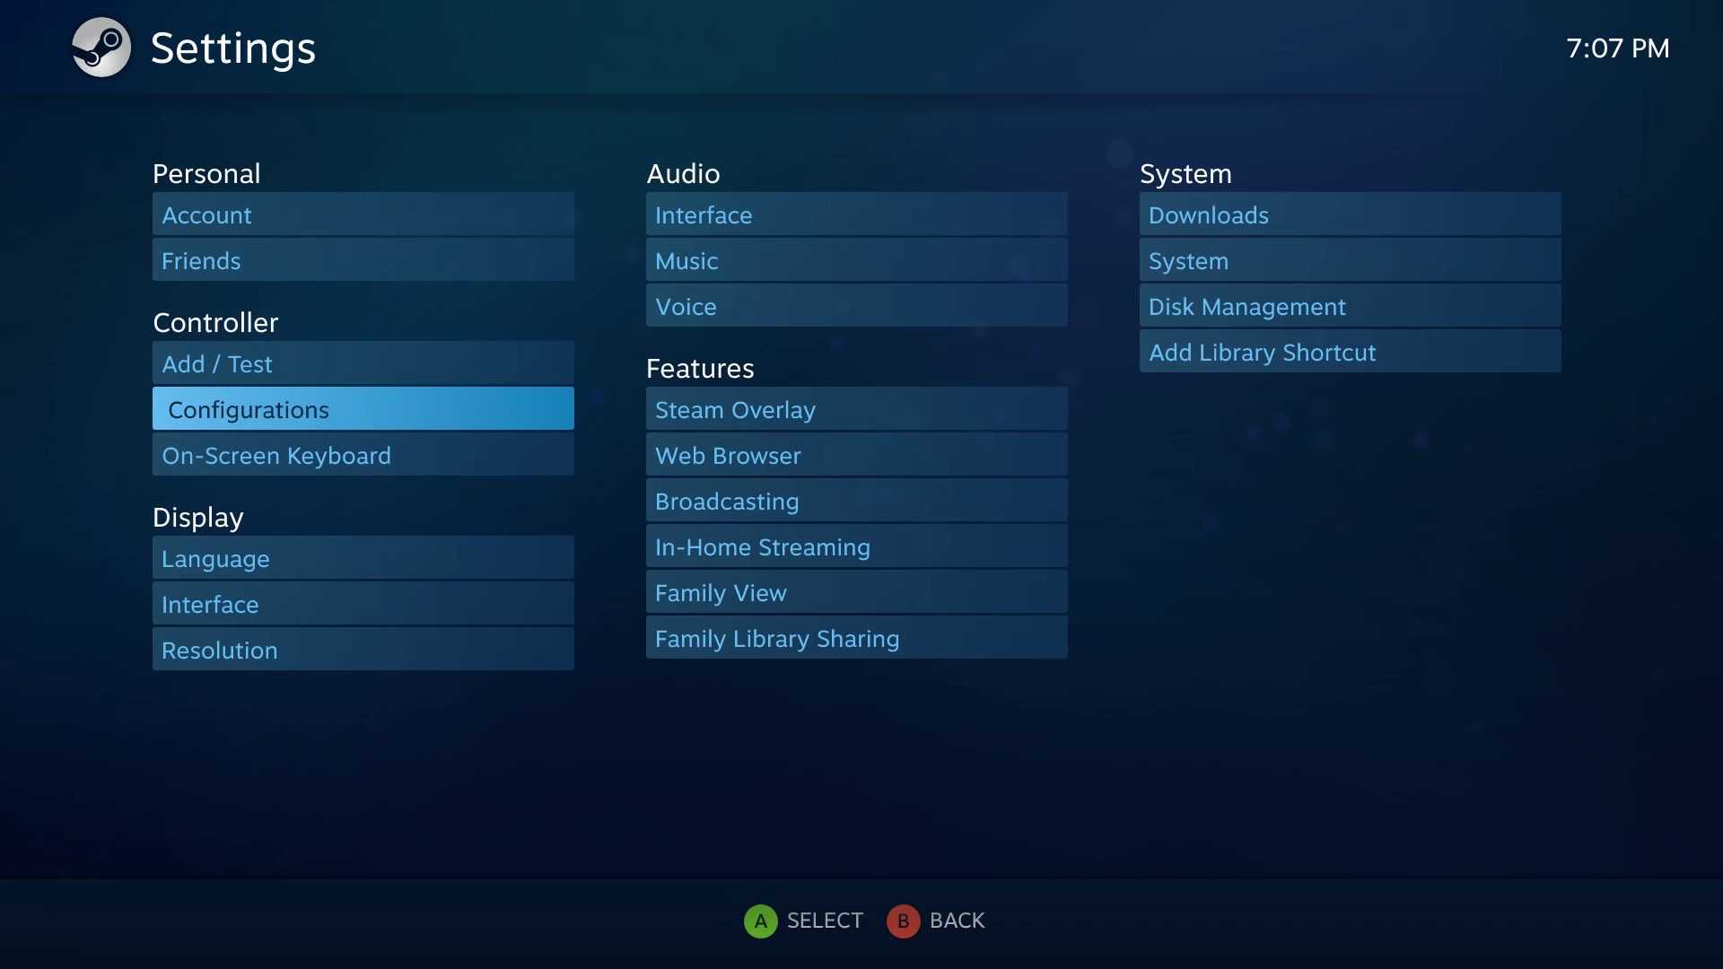
key(Return)
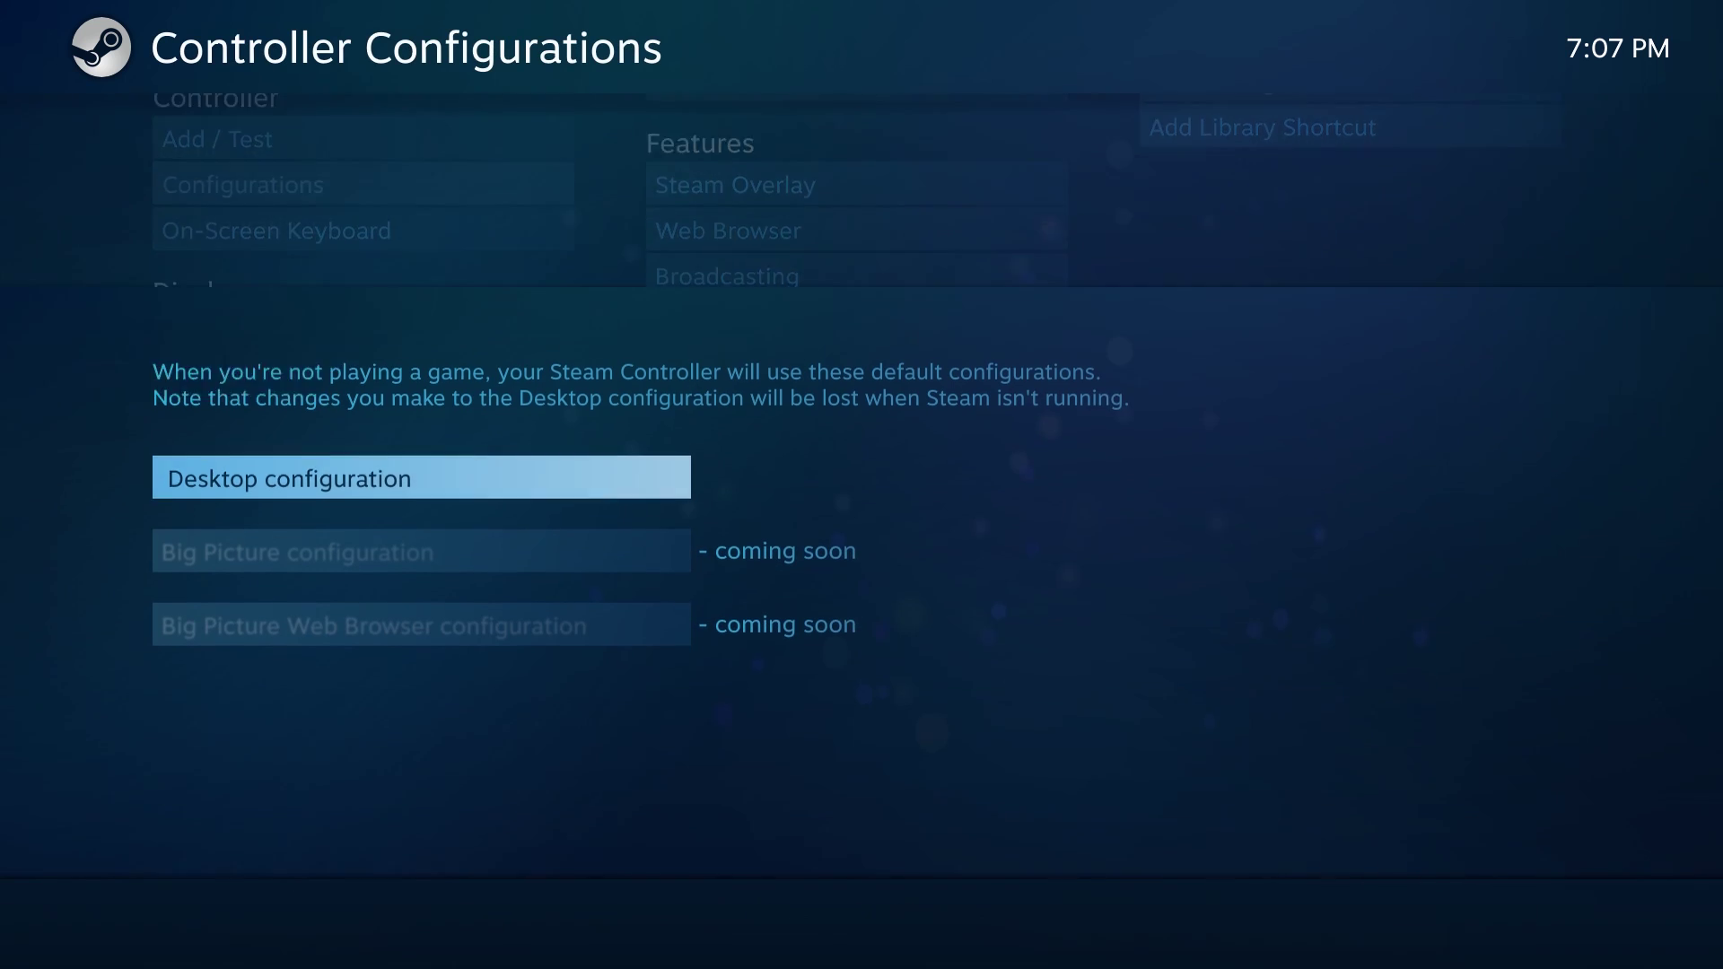
key(Escape)
Open the button configuration of the detected PS4 Controller from the controller Add / Test settings.
key(Up)
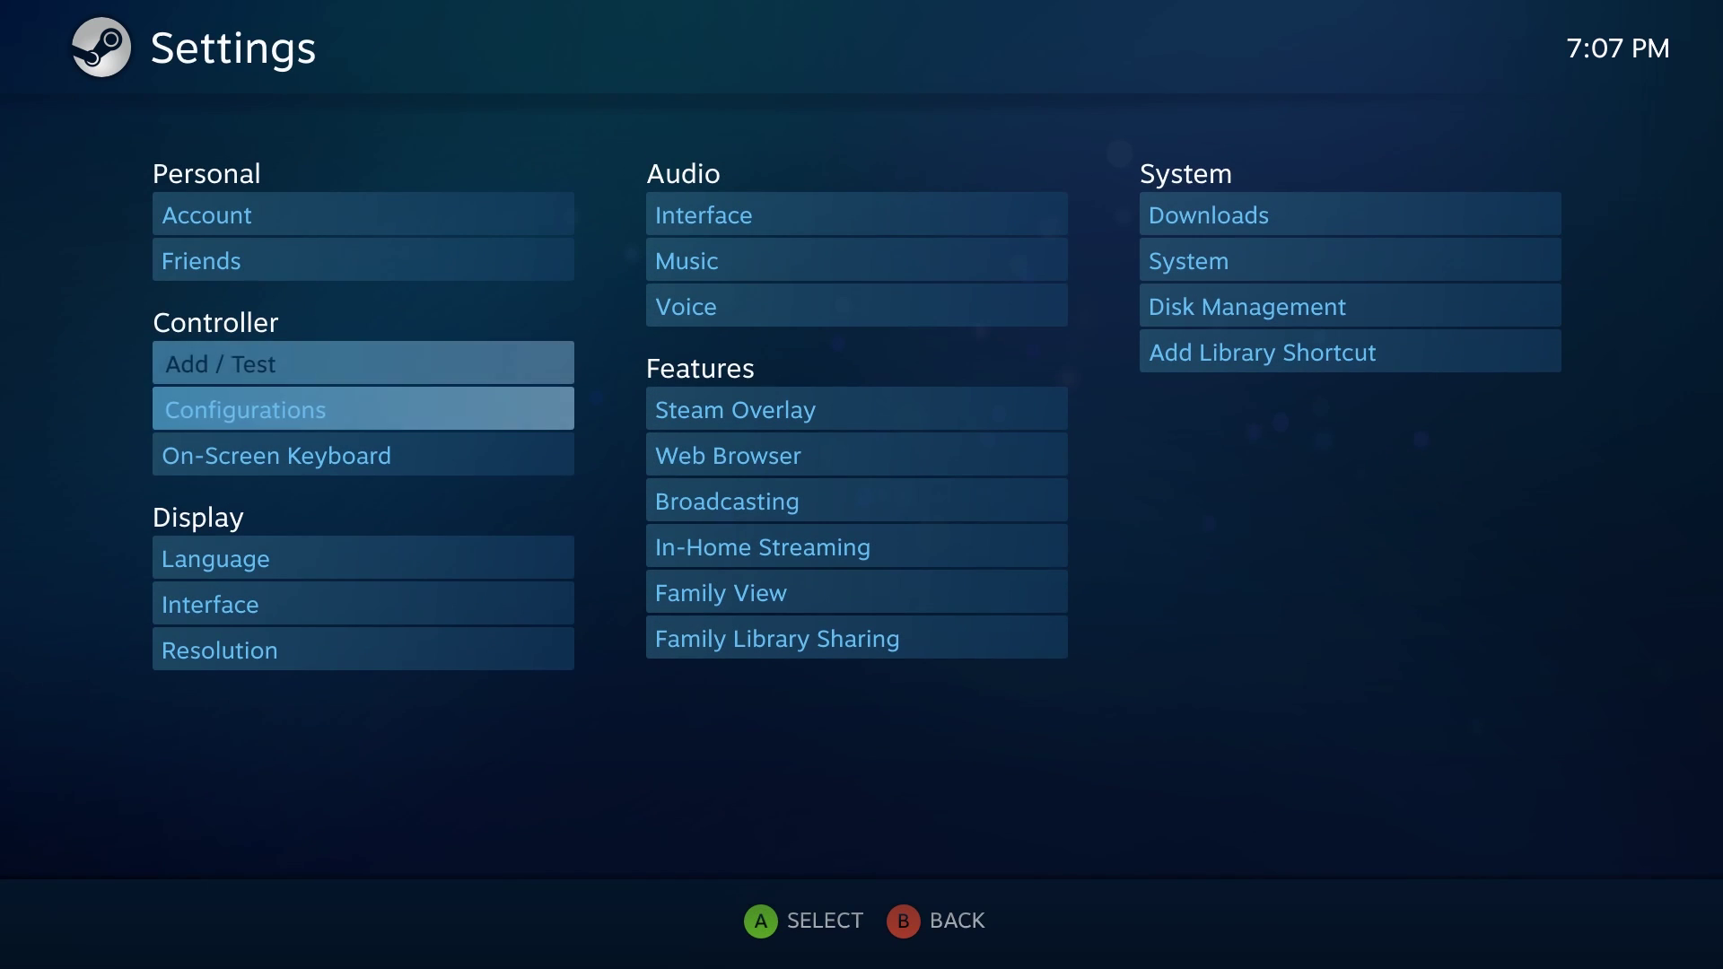
key(Down)
key(Up)
key(Return)
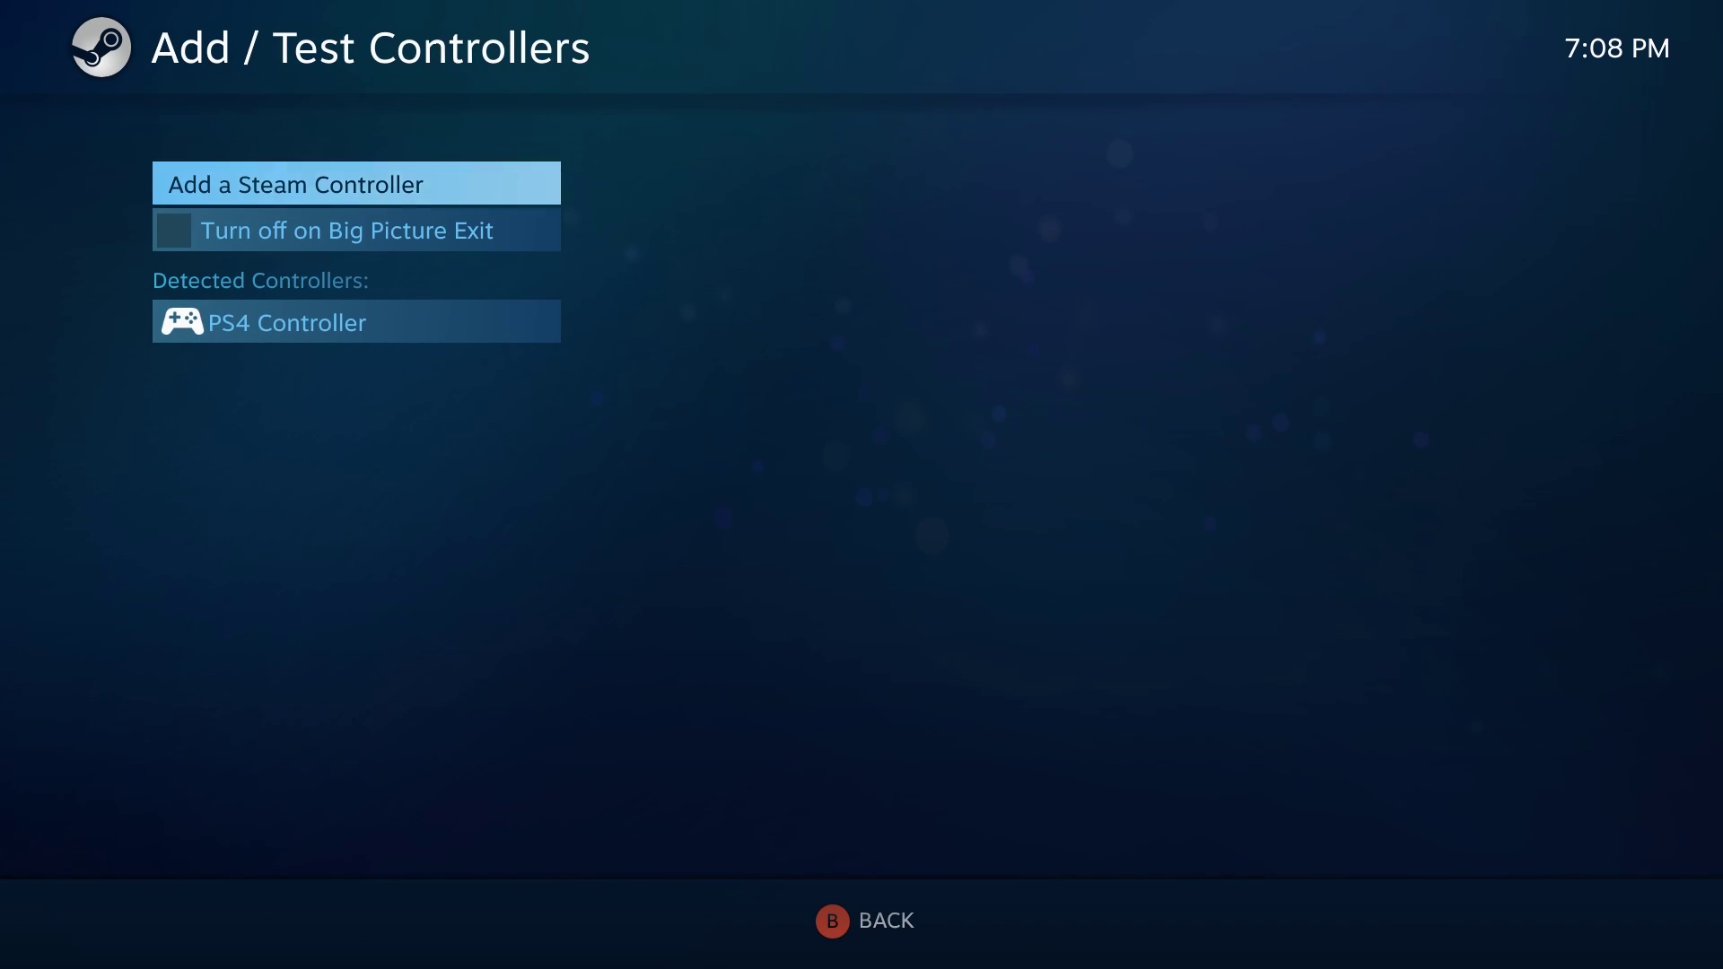
key(Down)
key(Down)
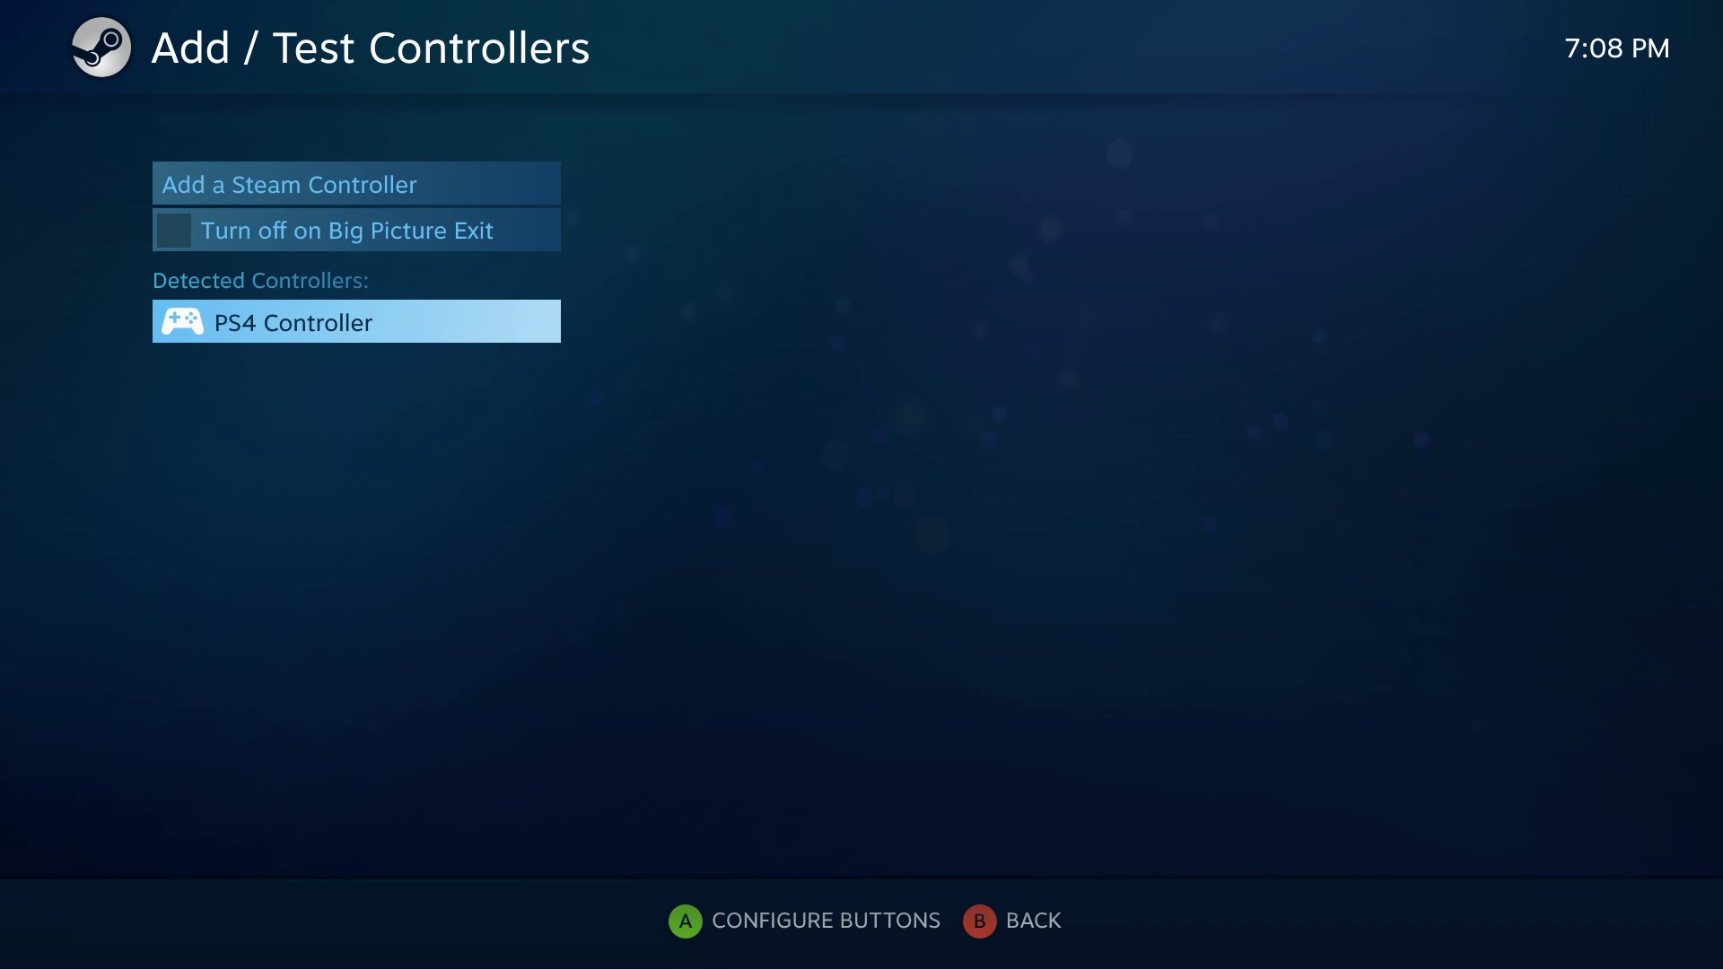
key(Return)
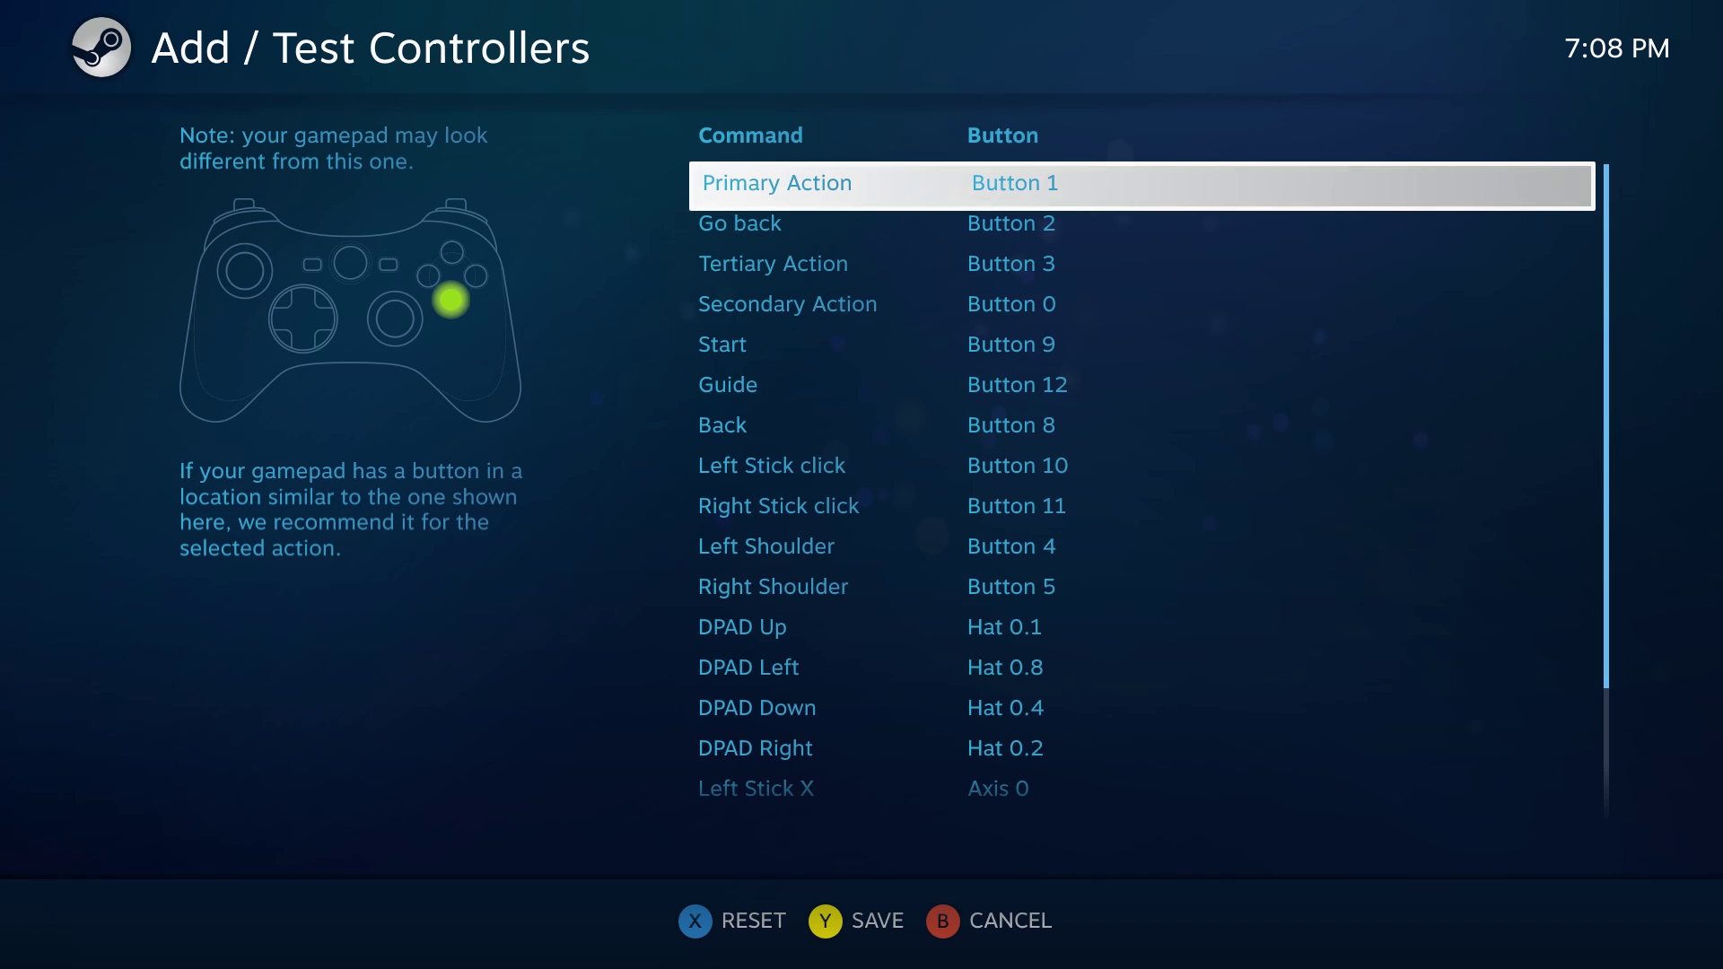
Examine the PS4 controller's full command-to-button mapping through the sticks and triggers, and return to the Big Picture home screen without saving.
key(Down)
key(Down)
key(Down)
key(Down)
key(Down)
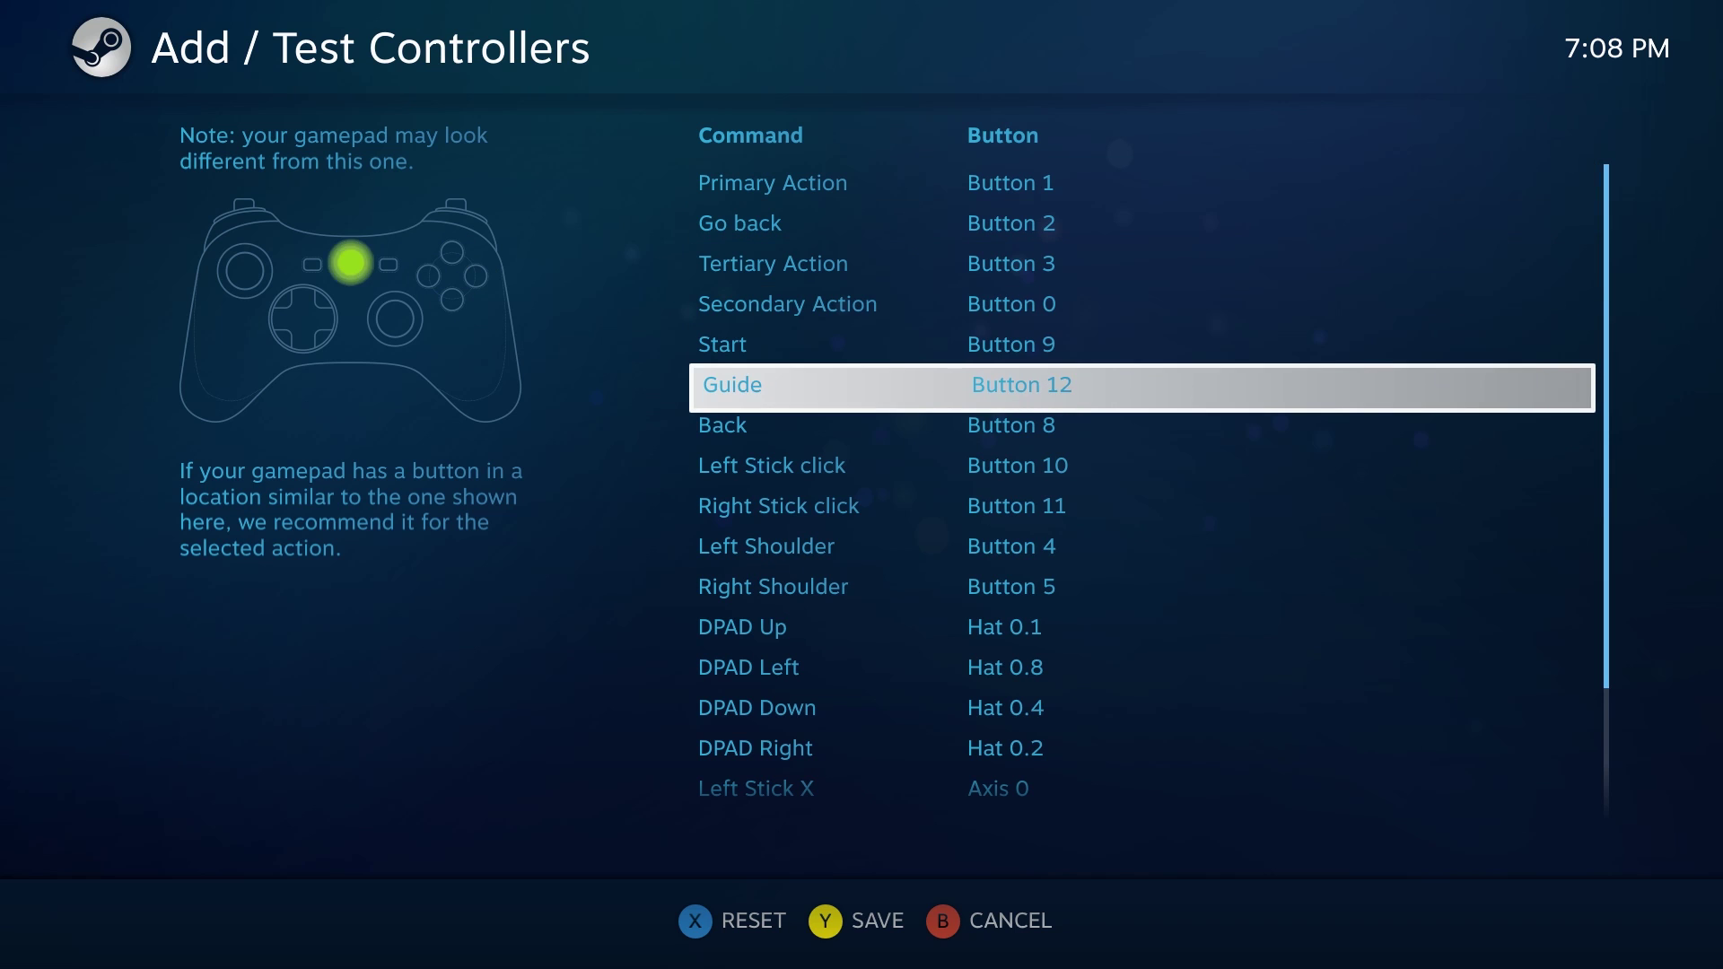
key(Down)
key(Down)
key(Down)
key(Down)
key(Down)
key(Down)
key(Down)
key(Down)
key(Down)
key(Down)
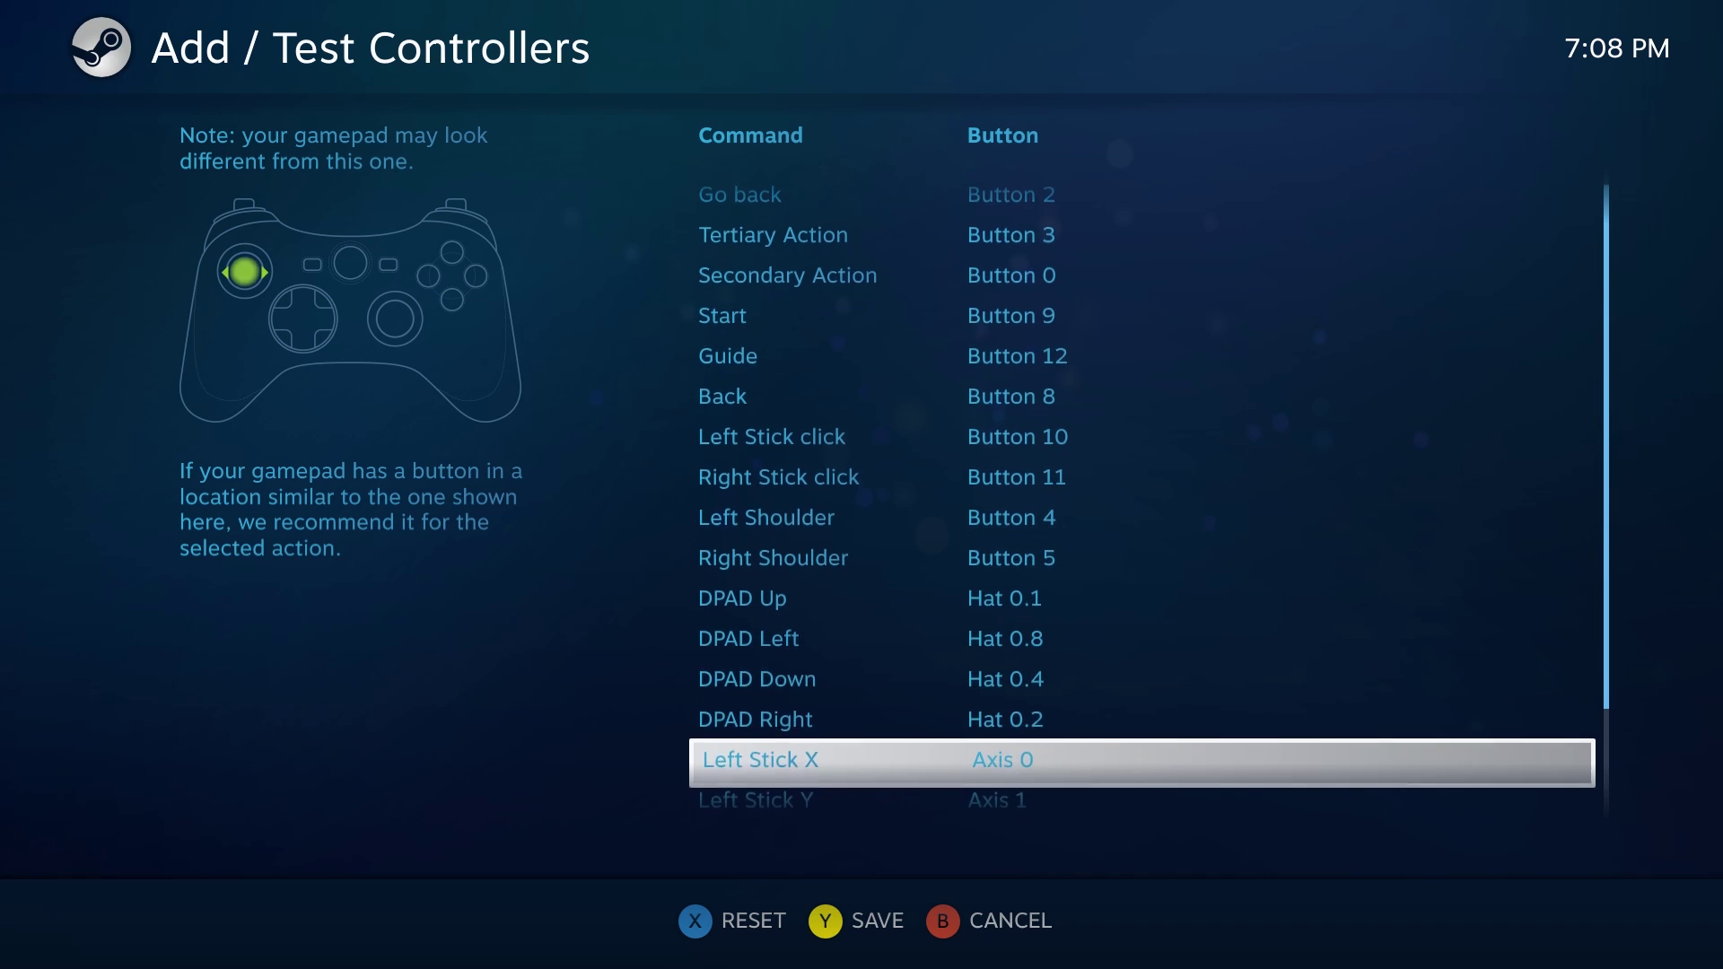
key(Down)
key(Down)
key(Down)
key(Down)
key(Down)
key(Up)
key(Up)
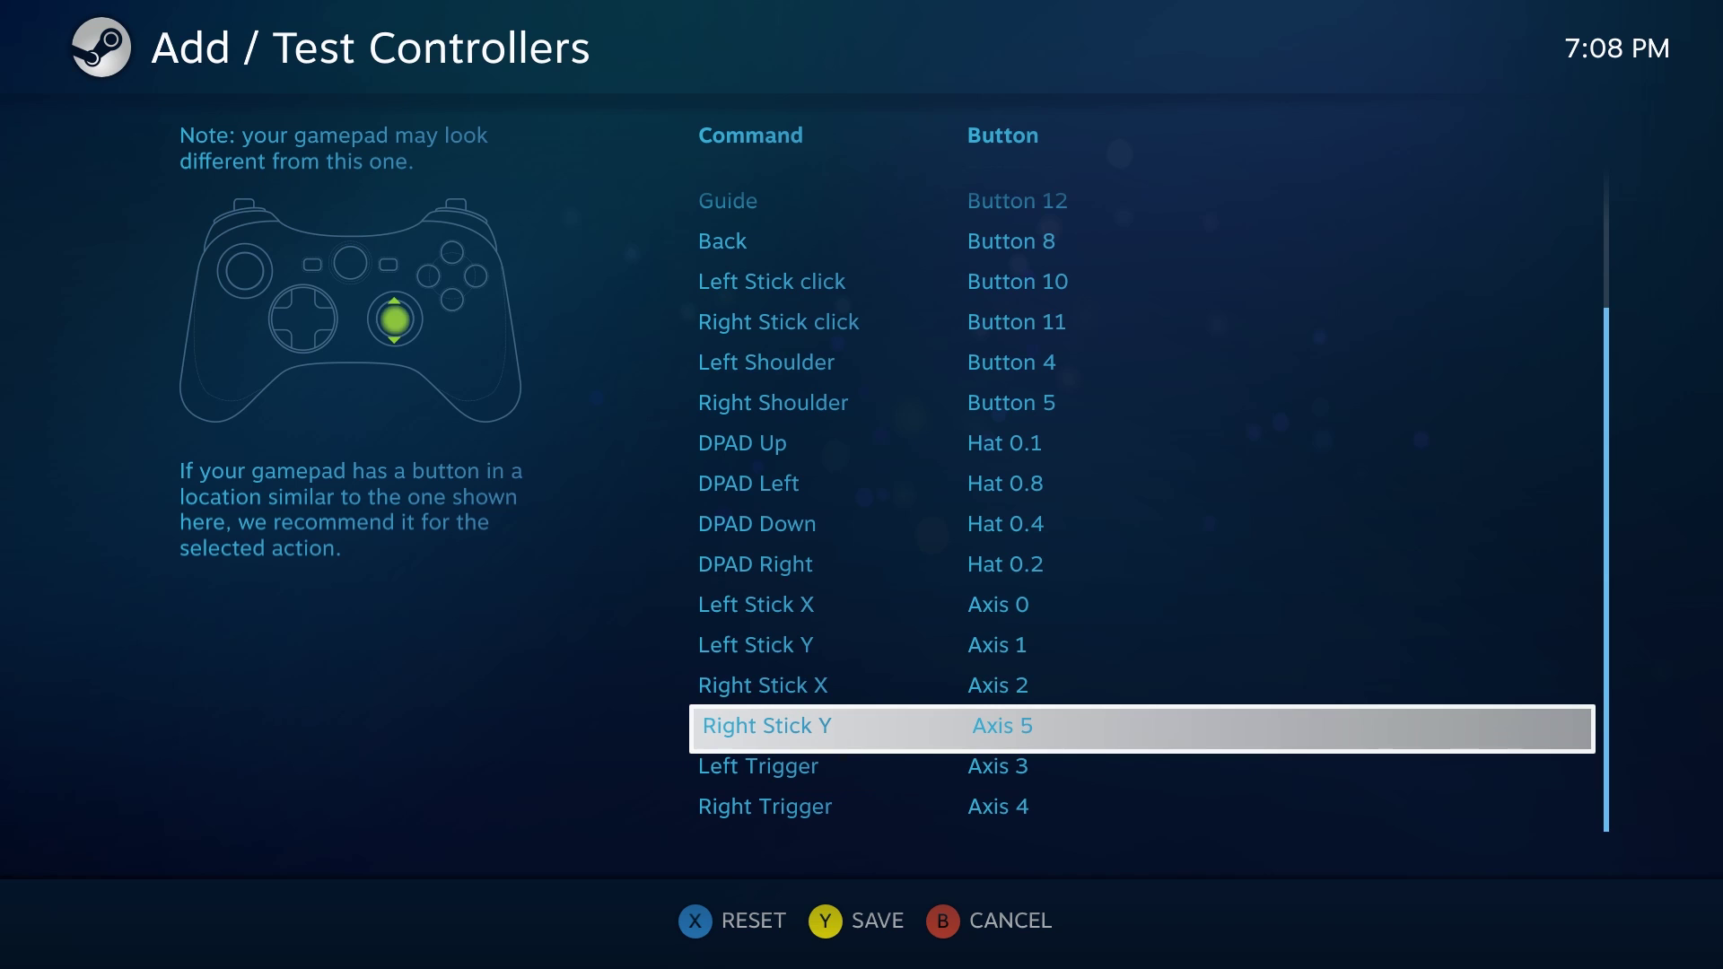
key(Up)
key(Up)
key(Up)
key(Escape)
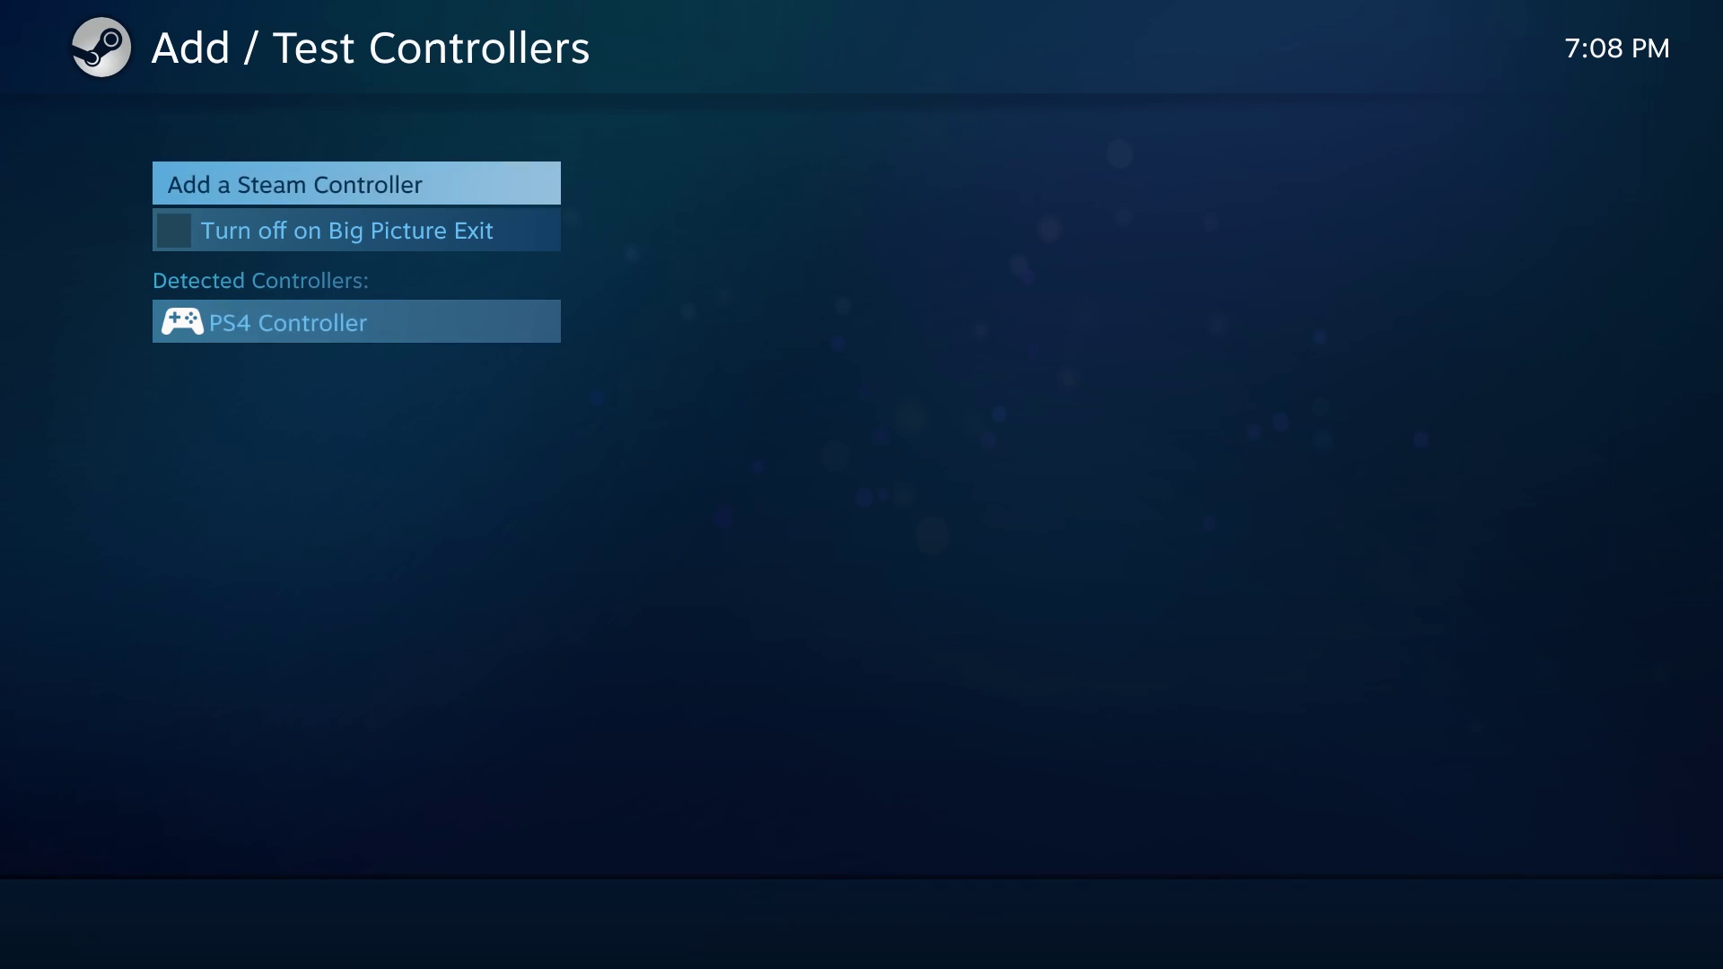
key(Escape)
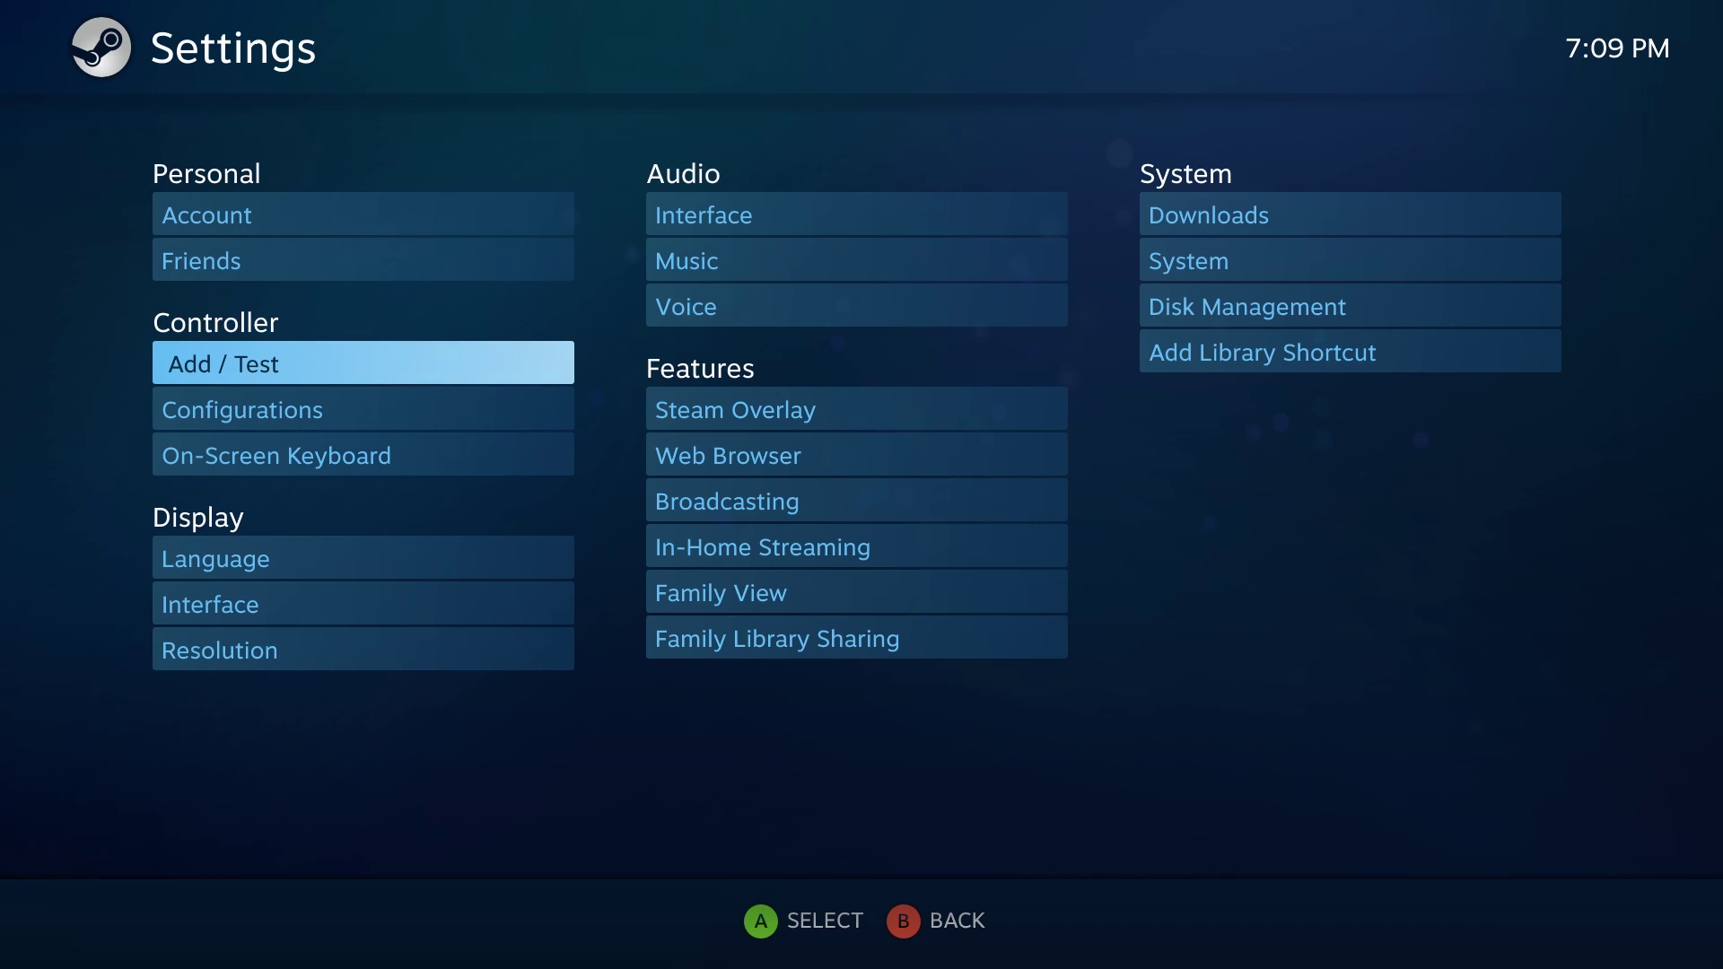
key(Escape)
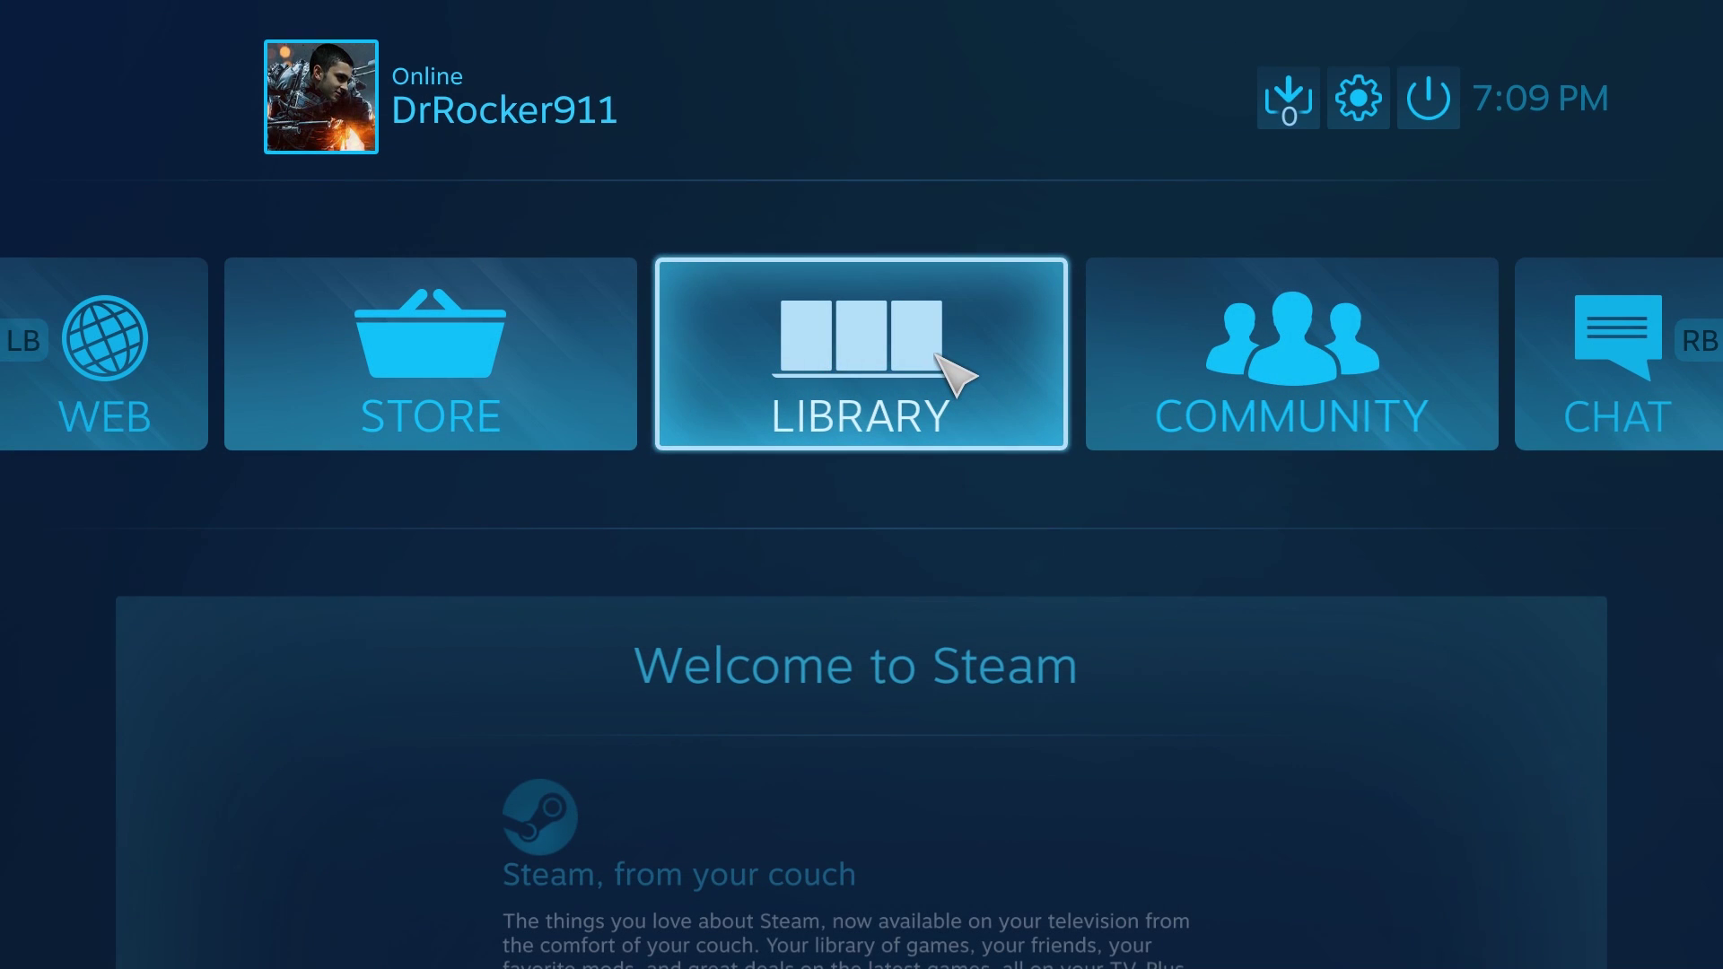